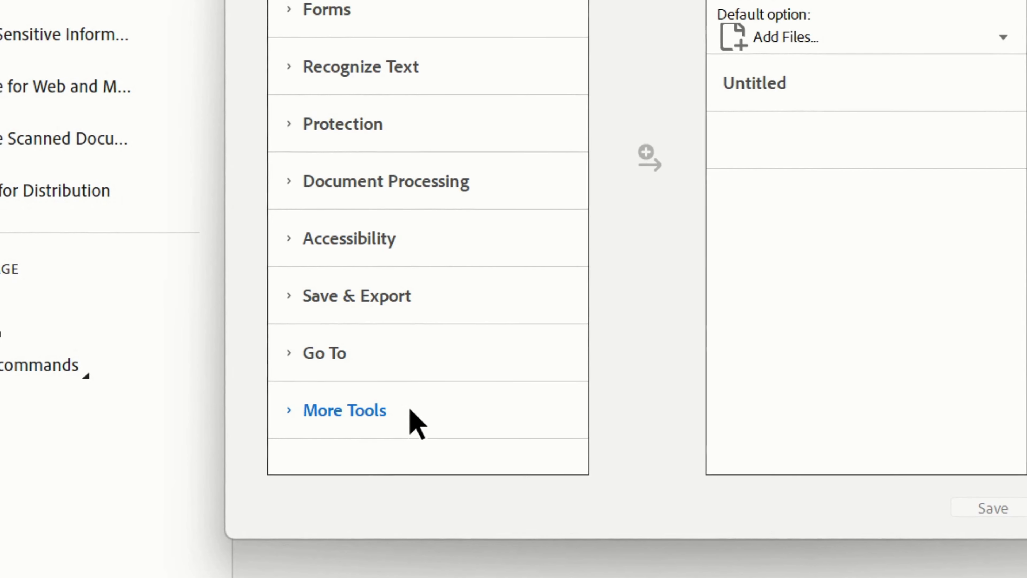
# - Add the Auto-Rename File tool to the new action's steps and turn off Prompt User for it
pyautogui.click(416, 423)
pyautogui.scroll(-5, 416, 422)
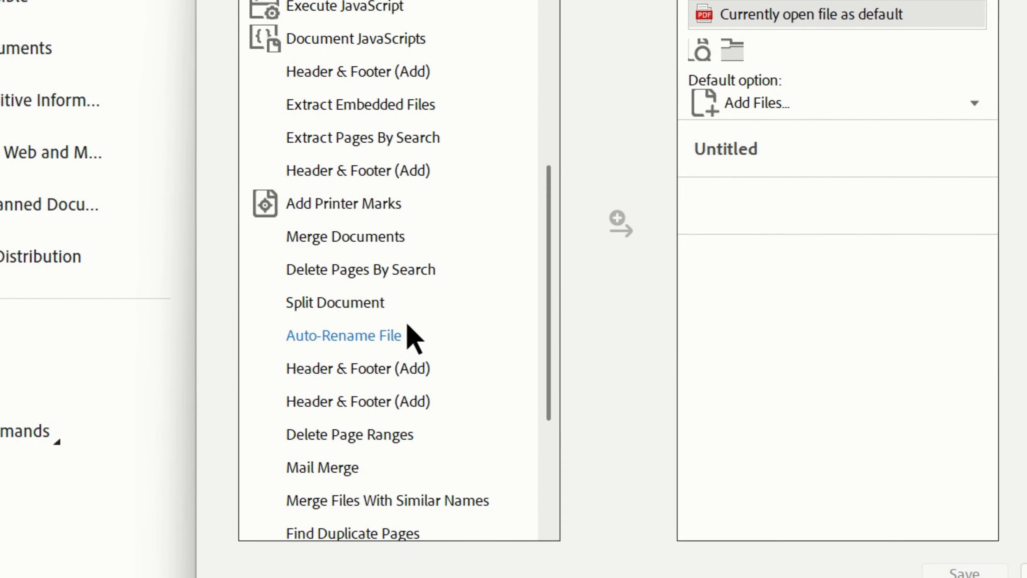
pyautogui.click(404, 349)
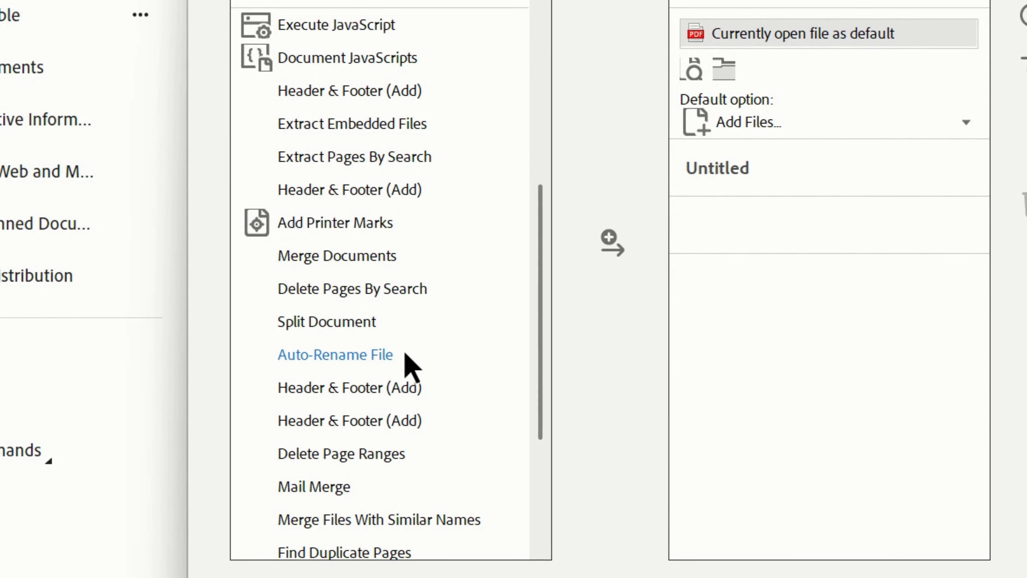
pyautogui.click(620, 244)
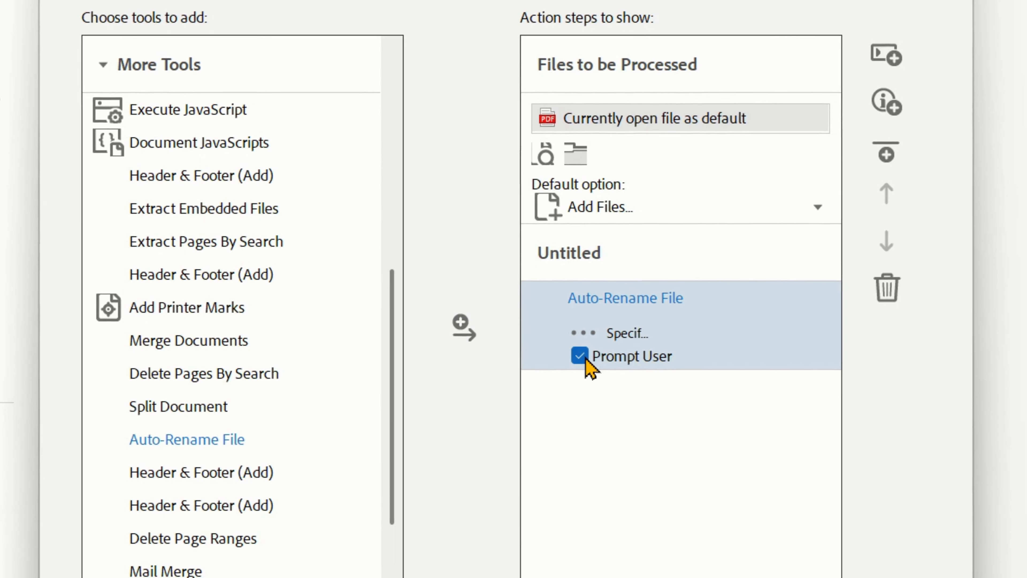
pyautogui.click(579, 356)
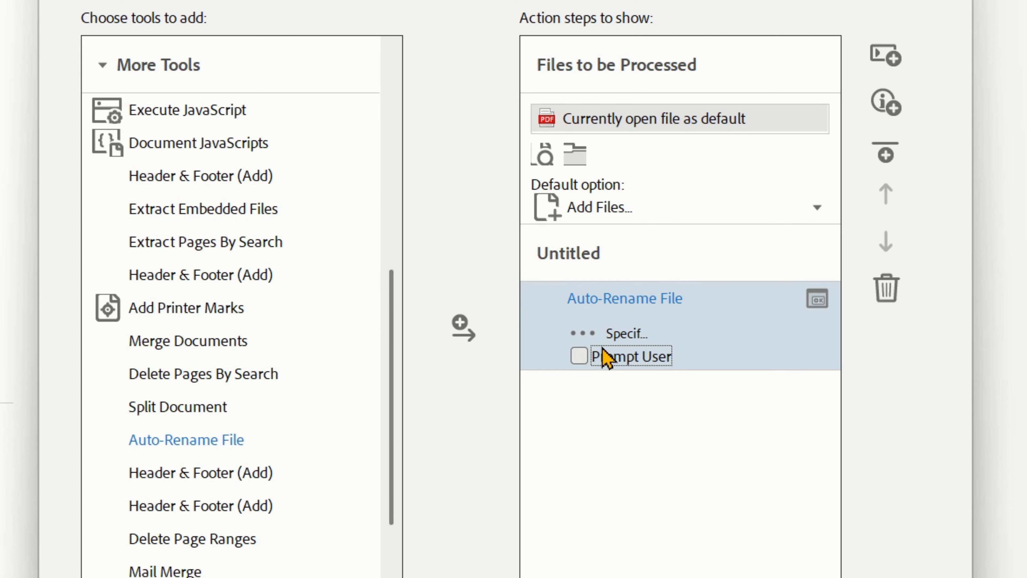
# - In the Auto-Rename File settings, add a custom text filename component reading "2025_Invoice_"
pyautogui.click(614, 334)
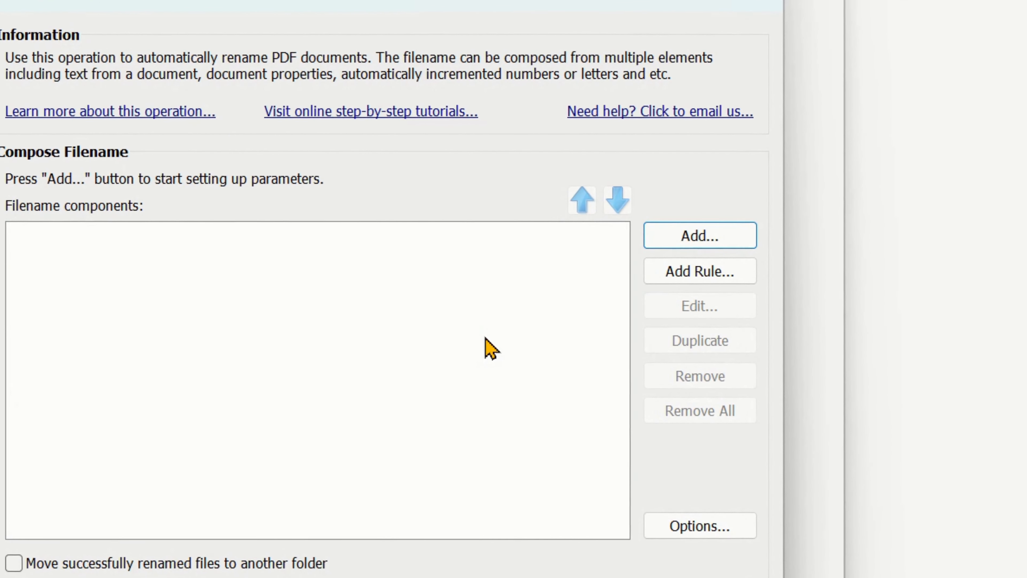
pyautogui.click(657, 242)
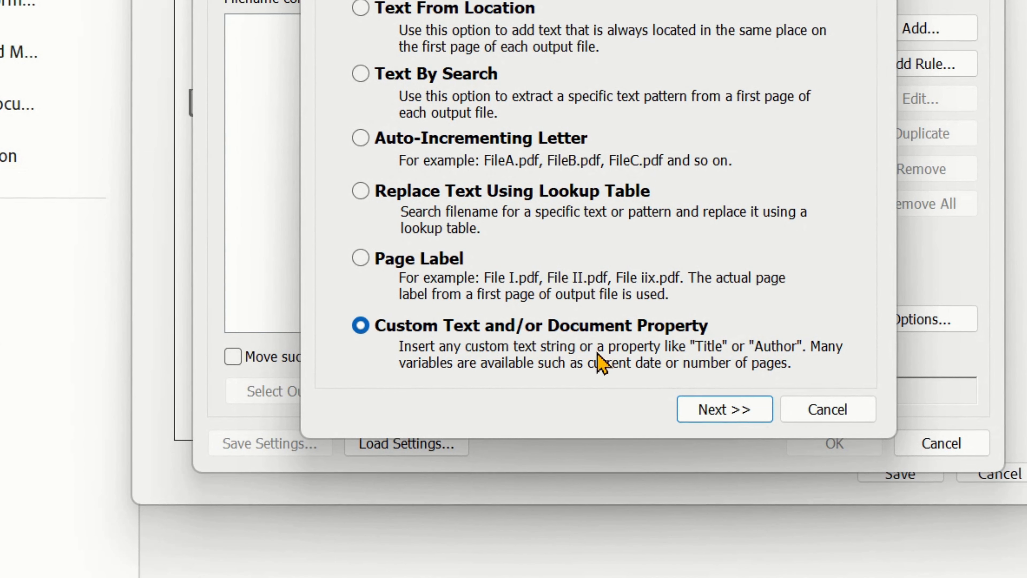
pyautogui.click(717, 409)
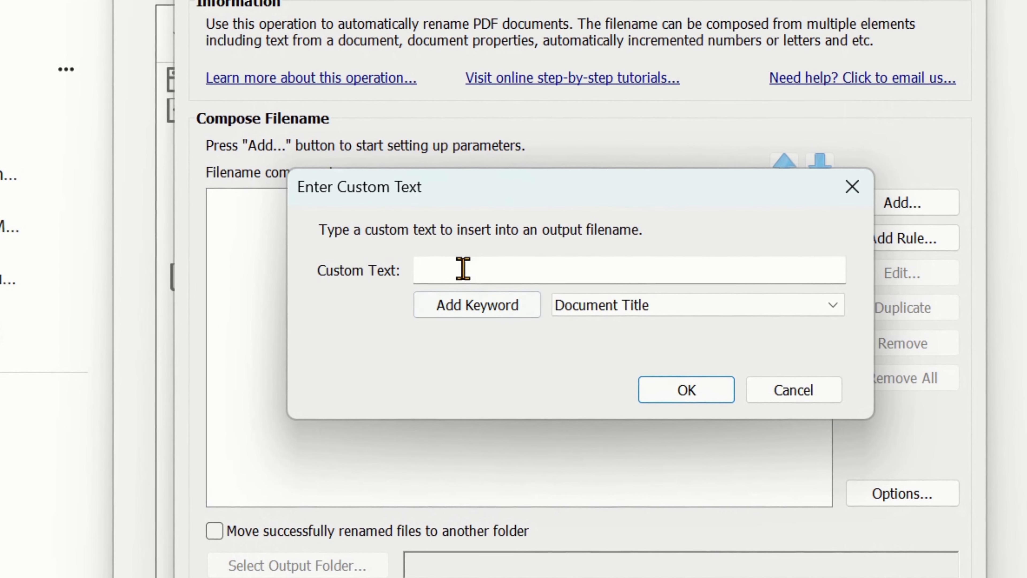
pyautogui.click(463, 268)
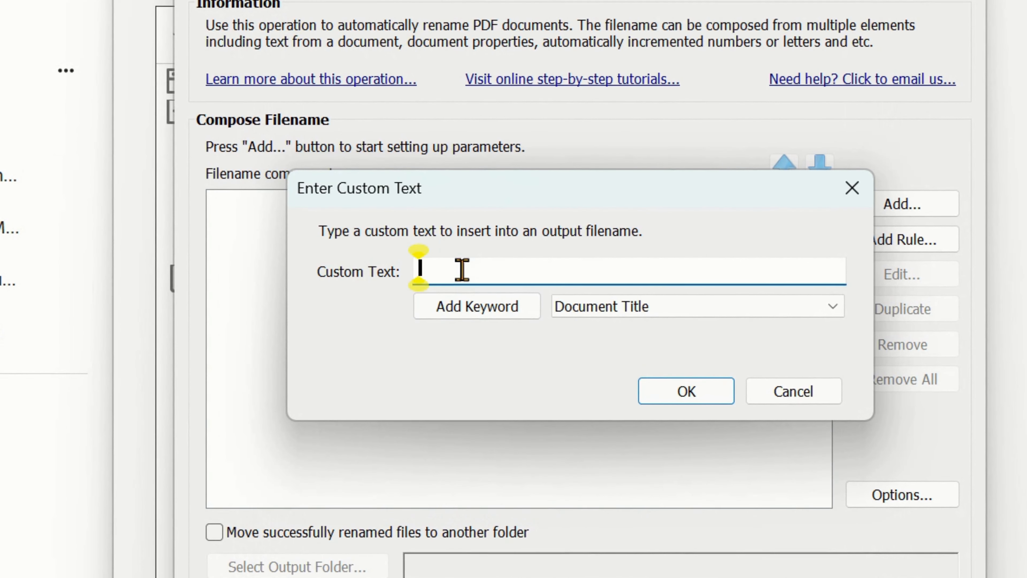
pyautogui.write('2025_I')
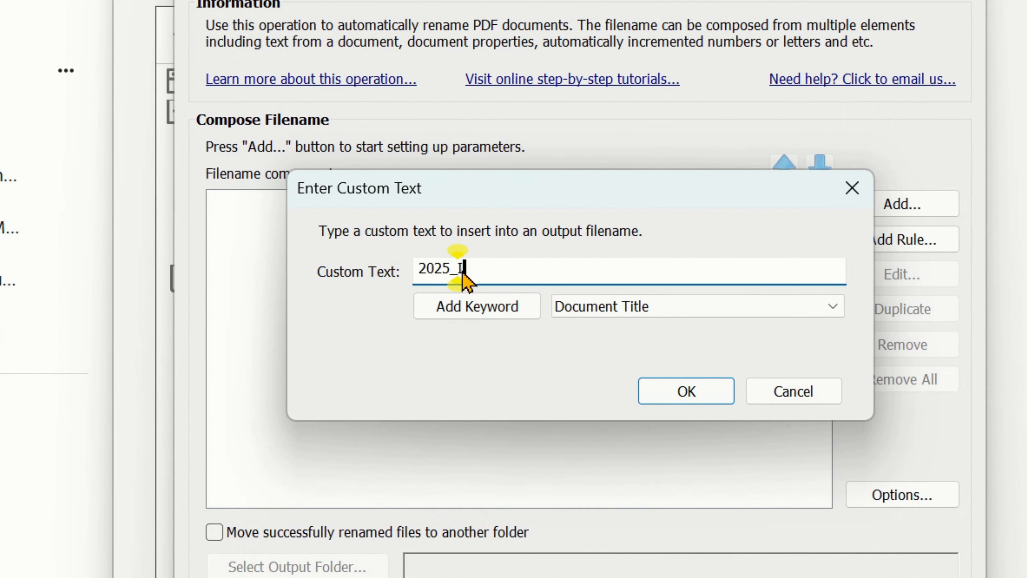
pyautogui.write('nvoice_')
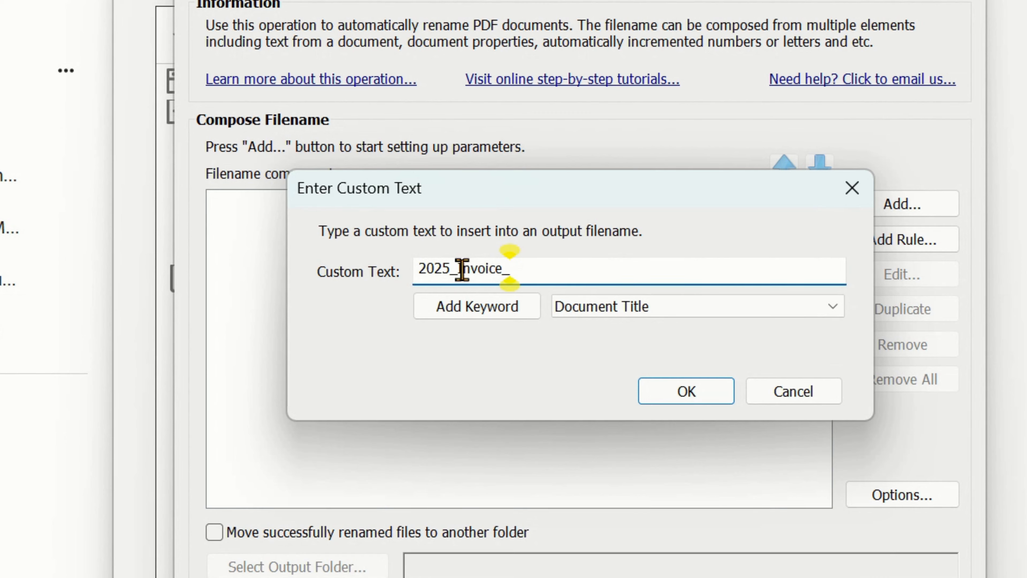
pyautogui.click(662, 389)
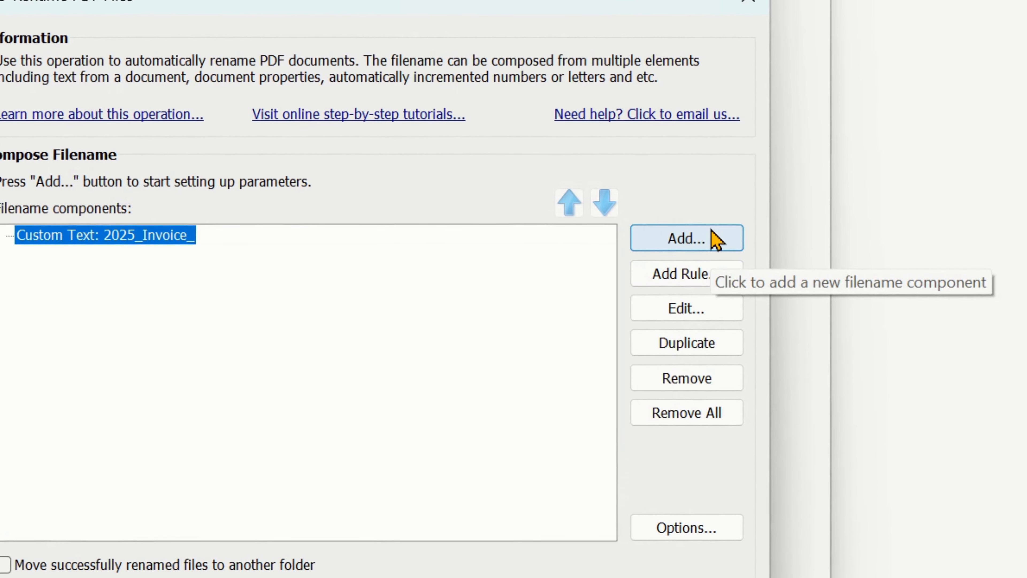
# - Start a Text From Location filename component, using the first PDF in the Invoices folder as the sample file
pyautogui.click(716, 239)
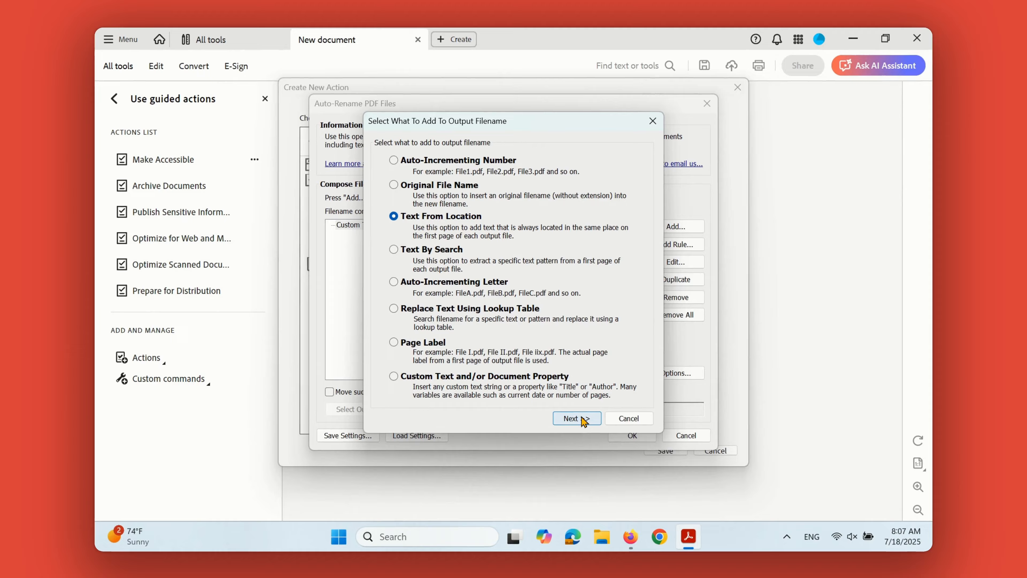
pyautogui.click(639, 577)
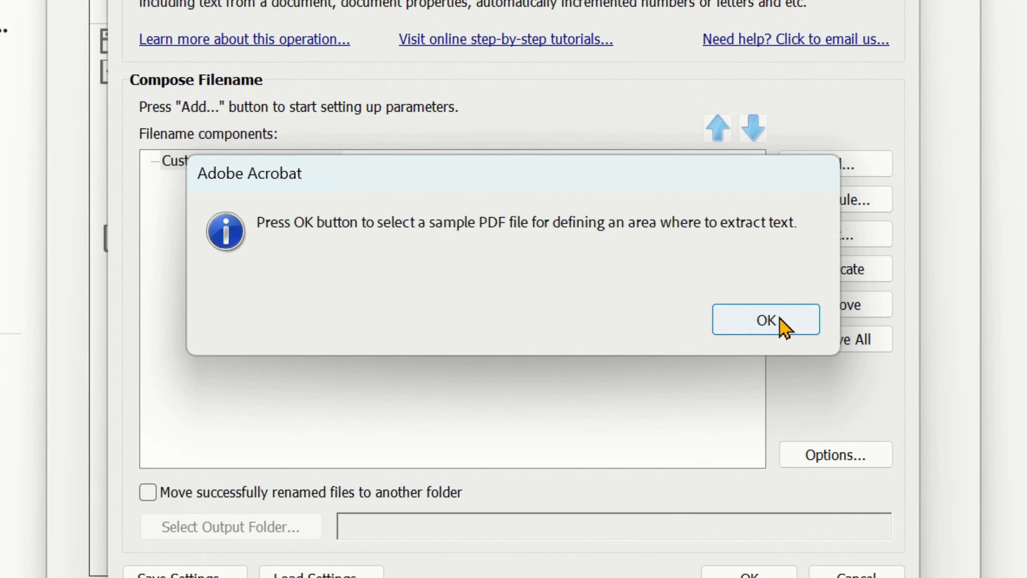
pyautogui.click(776, 318)
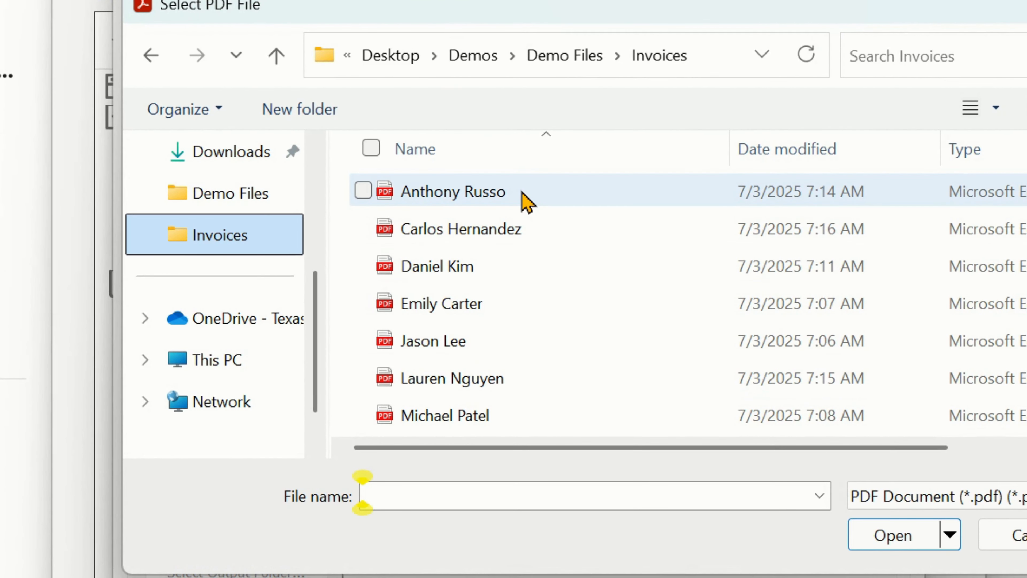
pyautogui.doubleClick(525, 202)
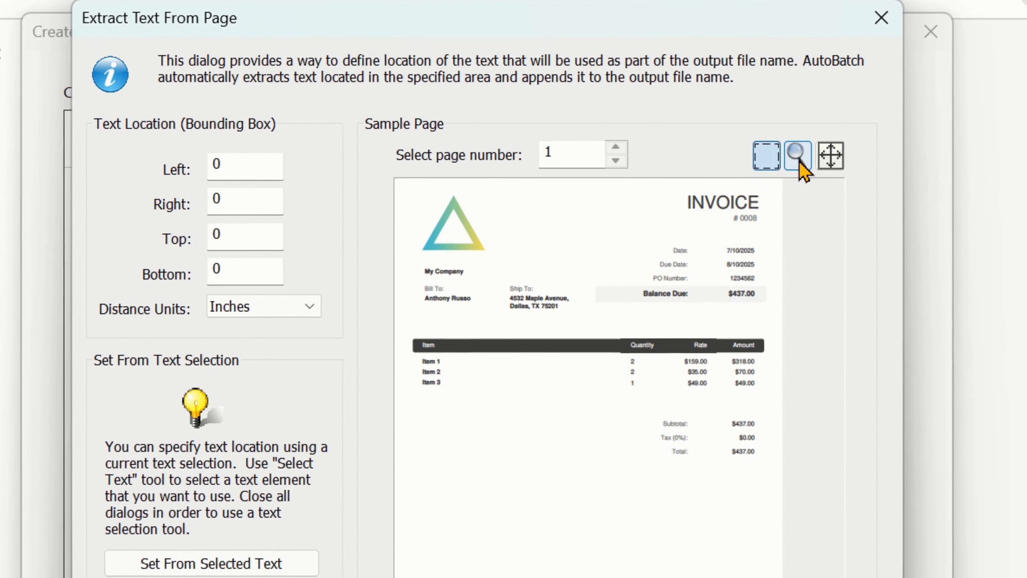
# - Define the text extraction area as a box about 1.7 by 0.3 inches around the client name under Bill To on the sample page
pyautogui.click(800, 164)
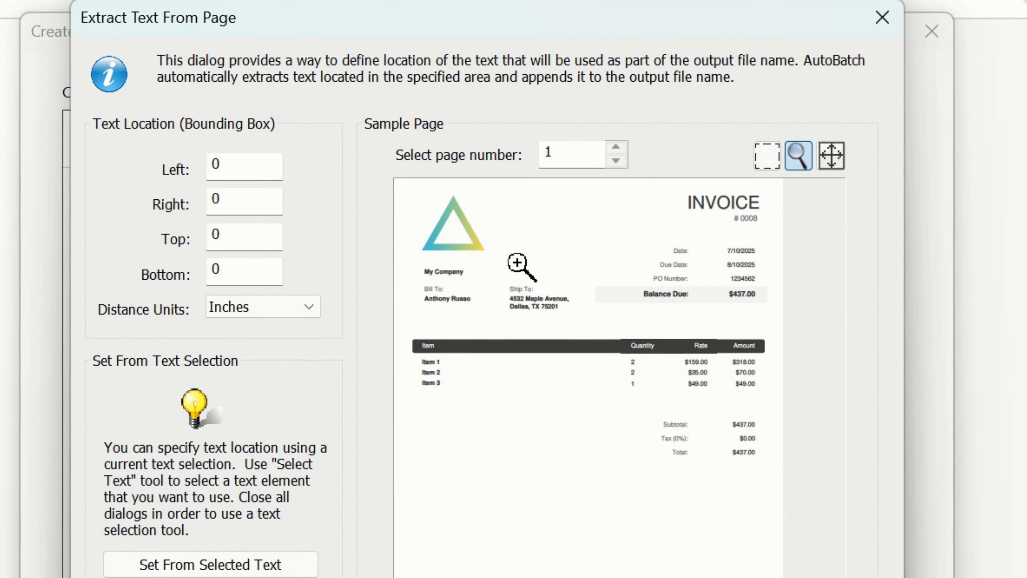
pyautogui.moveTo(417, 277); pyautogui.dragTo(493, 325)
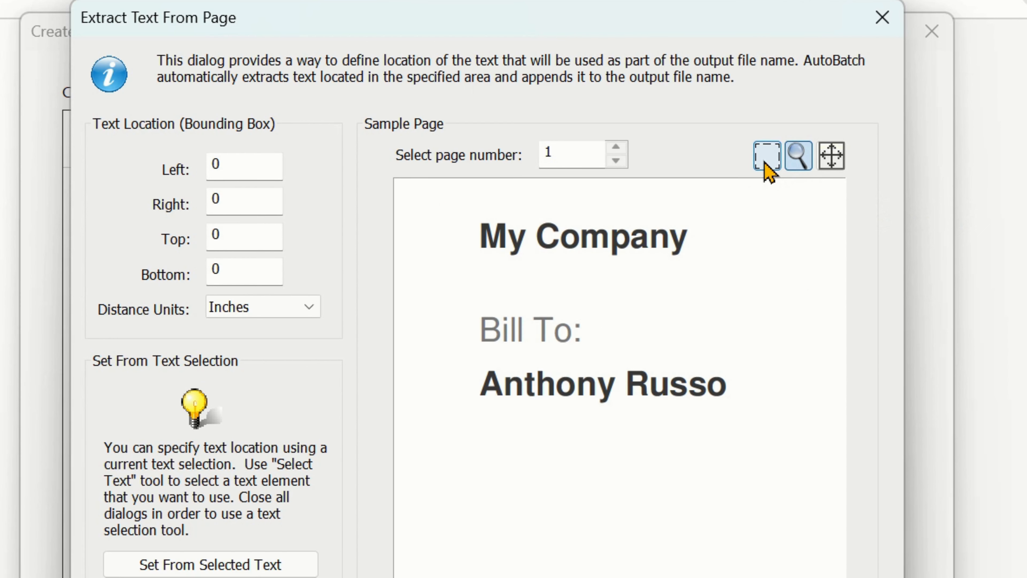
pyautogui.click(768, 168)
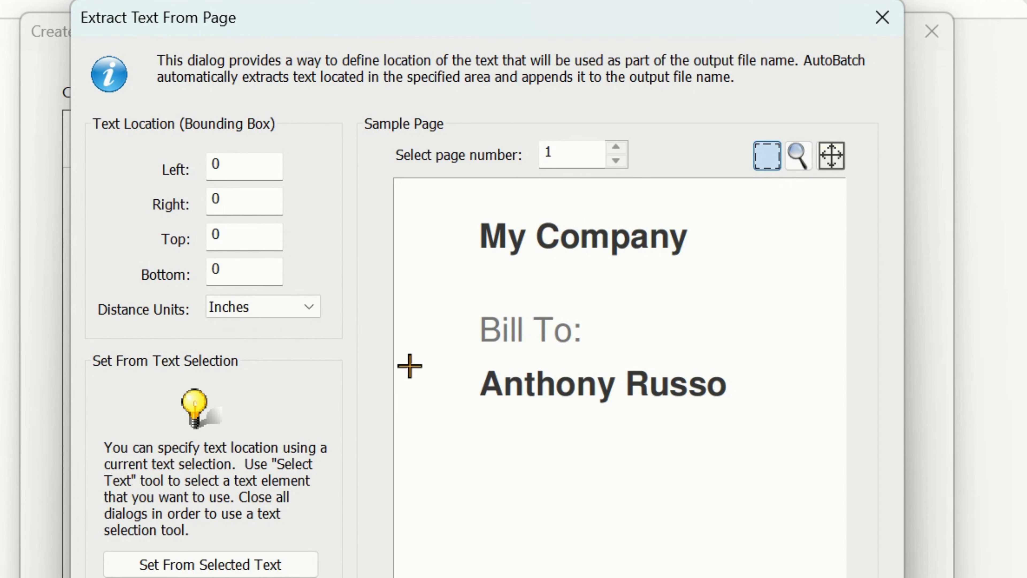
pyautogui.moveTo(409, 350); pyautogui.dragTo(843, 418)
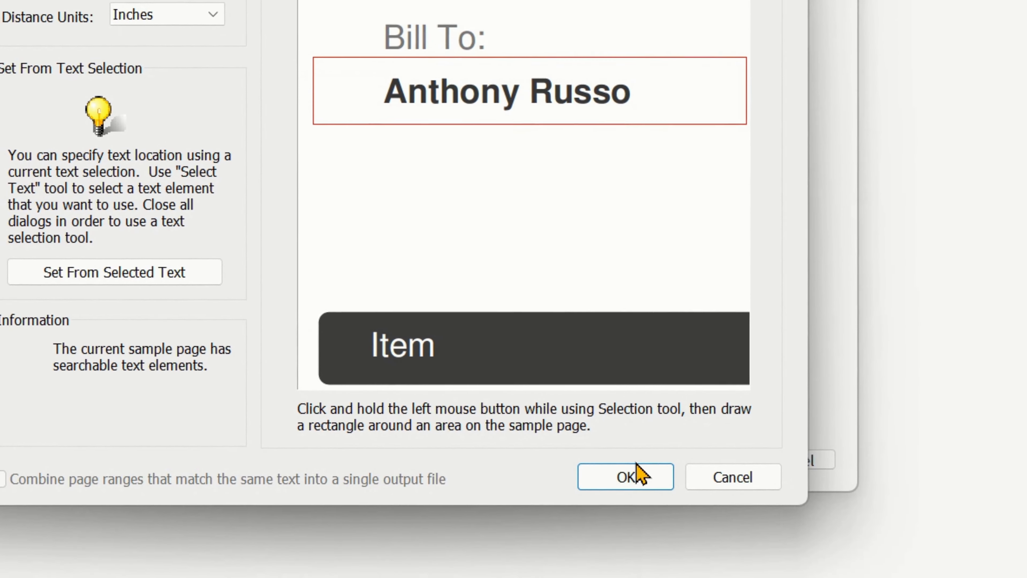
pyautogui.click(631, 470)
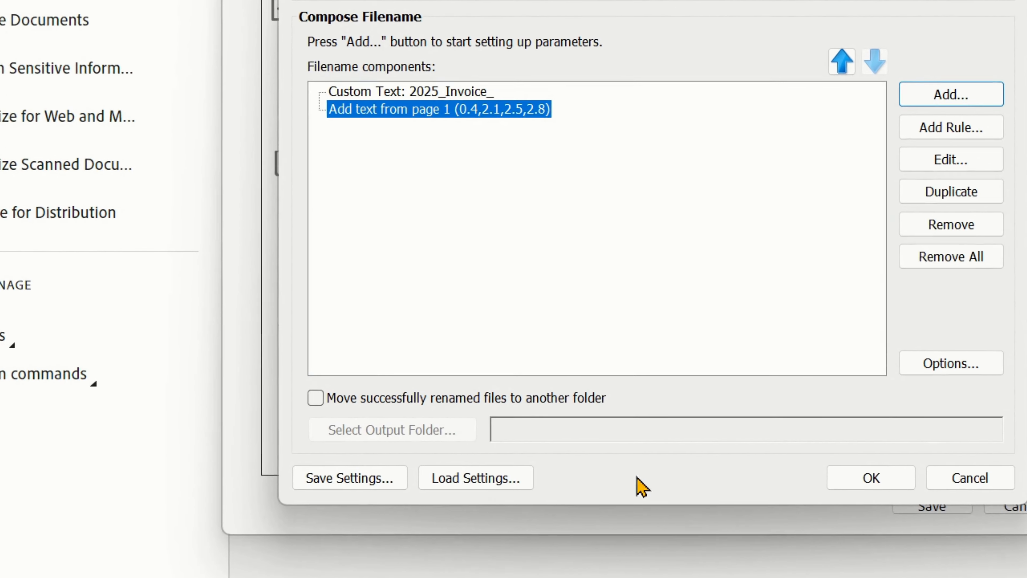
# - Have renamed files moved to a new output folder named "2025 Invoices" inside Invoices, and accept the rename settings
pyautogui.click(313, 399)
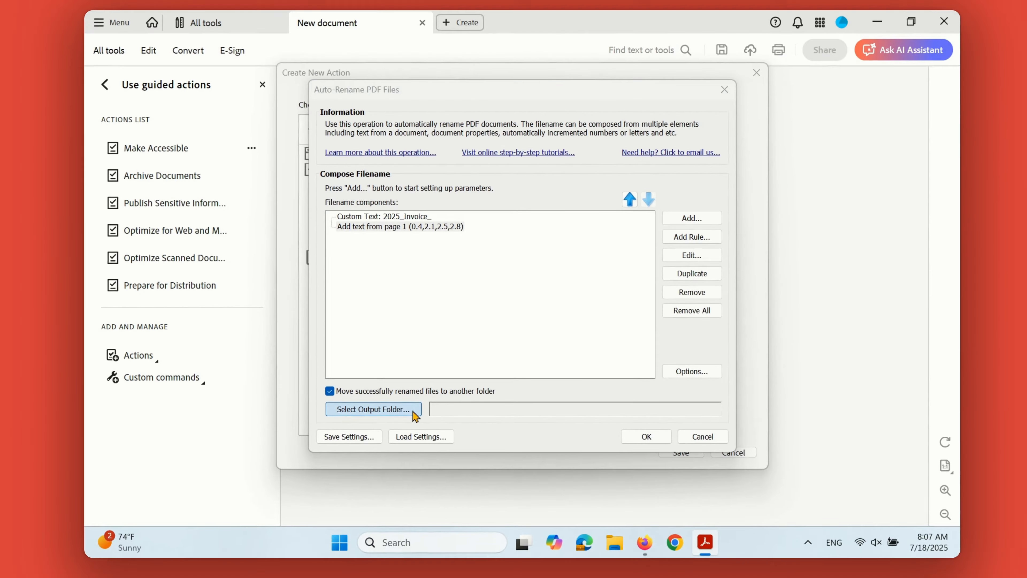
pyautogui.click(475, 445)
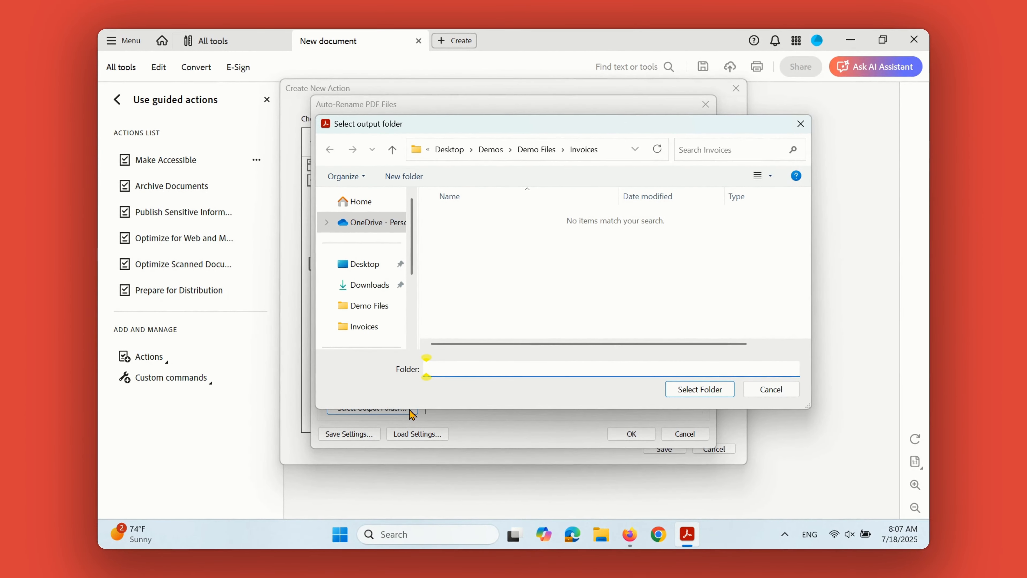
pyautogui.click(416, 180)
pyautogui.write('2025')
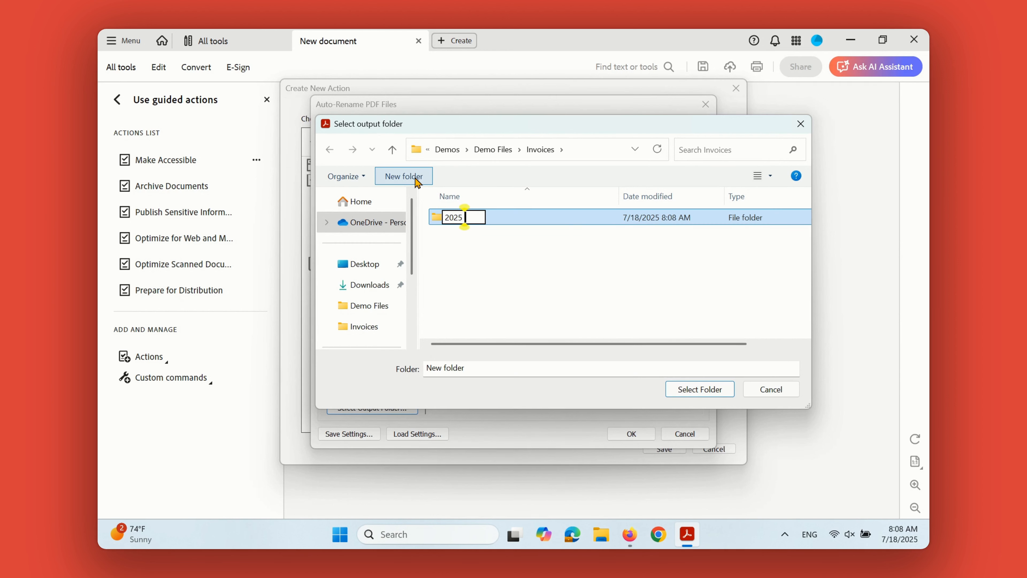
pyautogui.write(' Invoices')
pyautogui.press('Return')
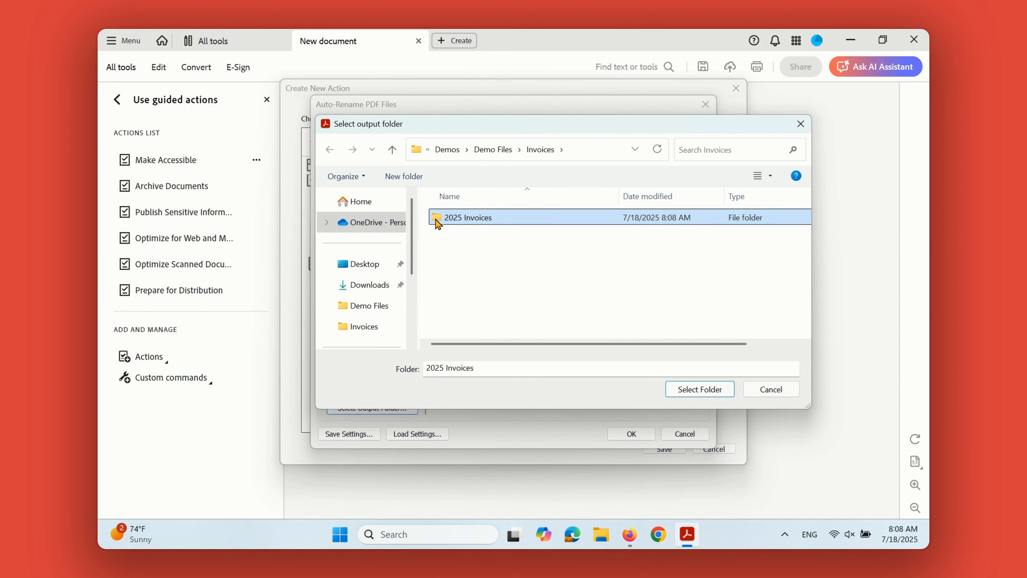
pyautogui.doubleClick(436, 222)
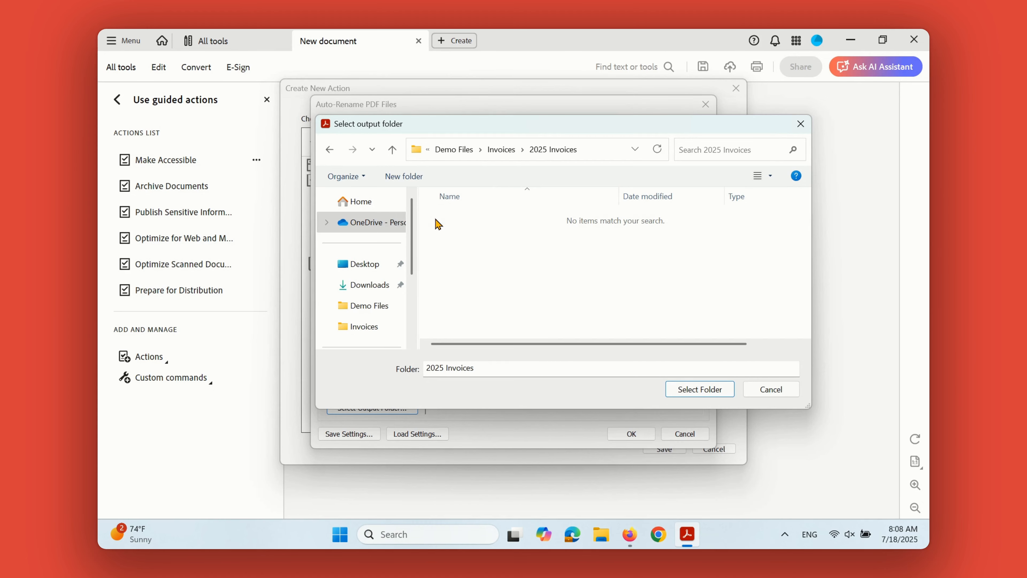
pyautogui.click(684, 389)
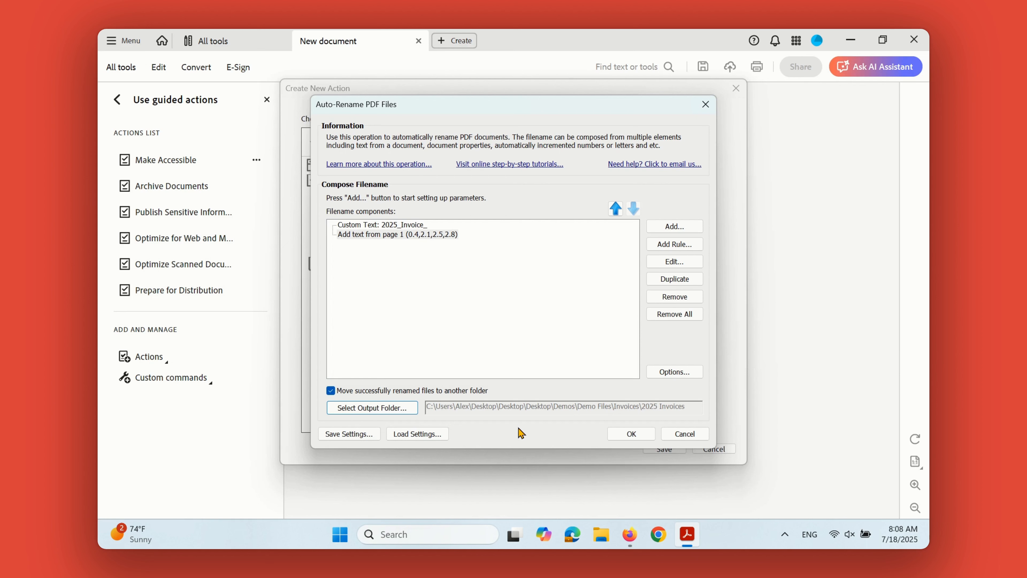
pyautogui.click(630, 434)
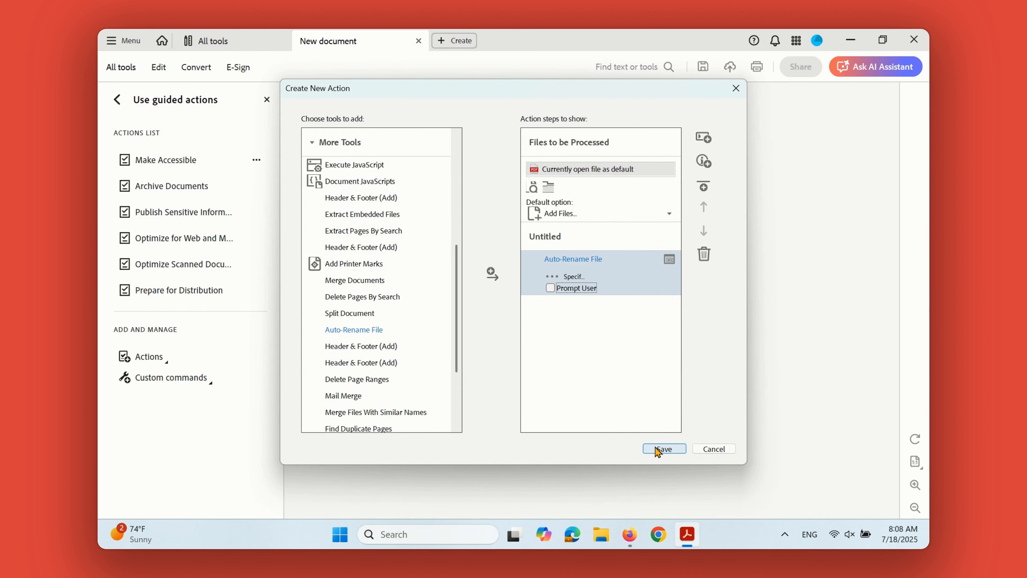
# - Save the action as "2025 Invoice Naming" with the description "Naming invoices by client name"
pyautogui.click(664, 448)
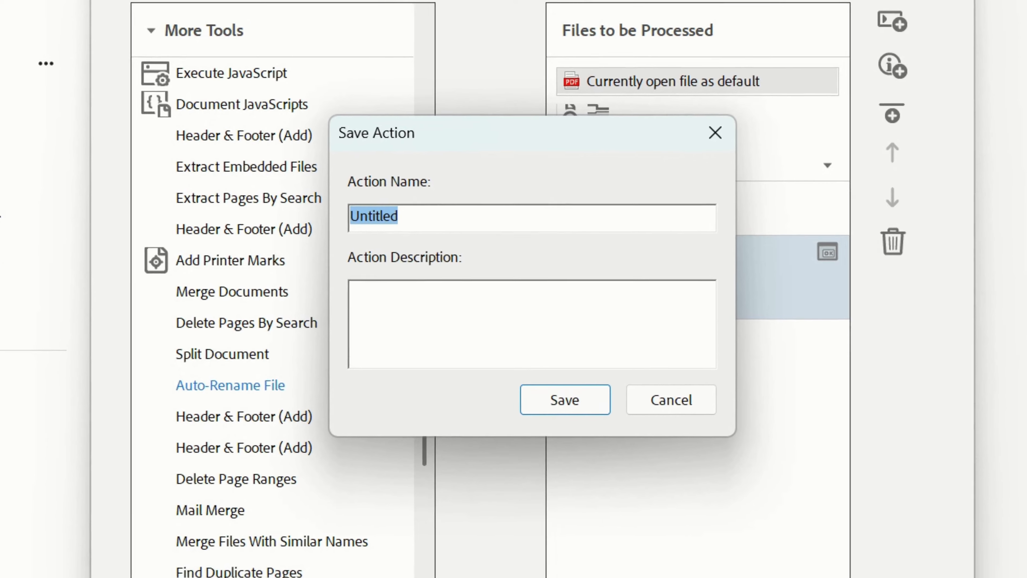
pyautogui.write('20')
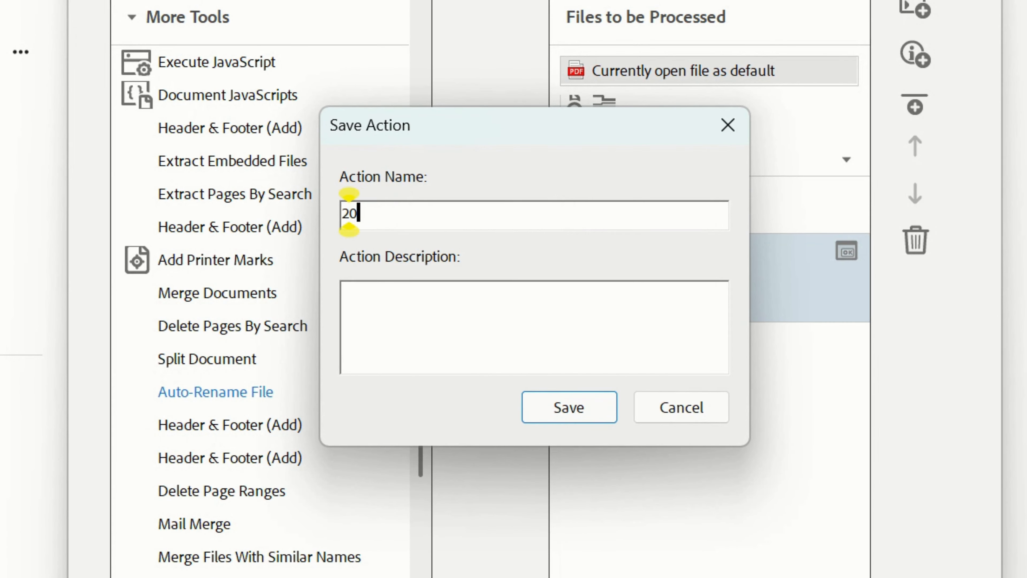
pyautogui.write('25 Invoice Naming')
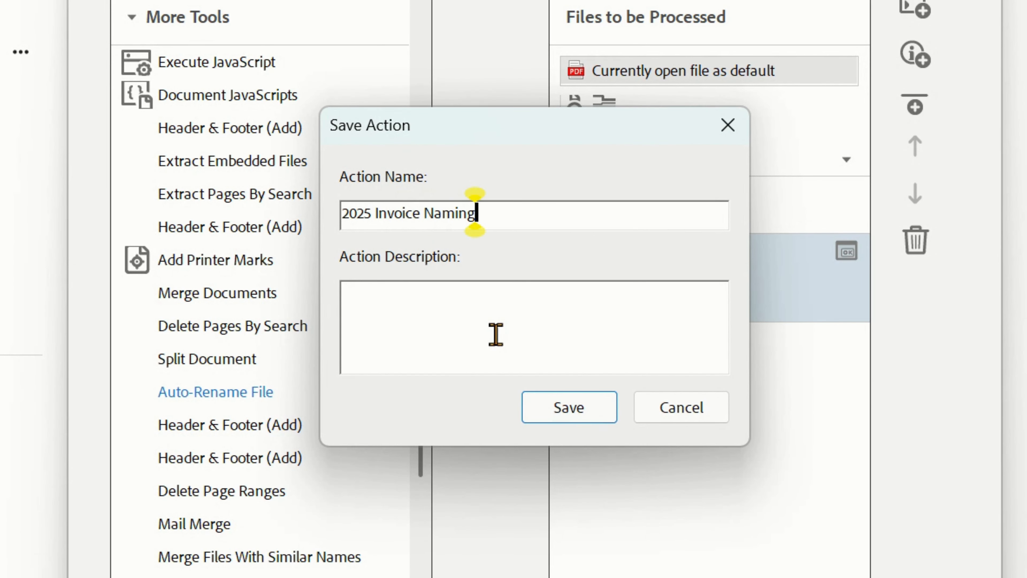
pyautogui.click(495, 335)
pyautogui.write('Naming in')
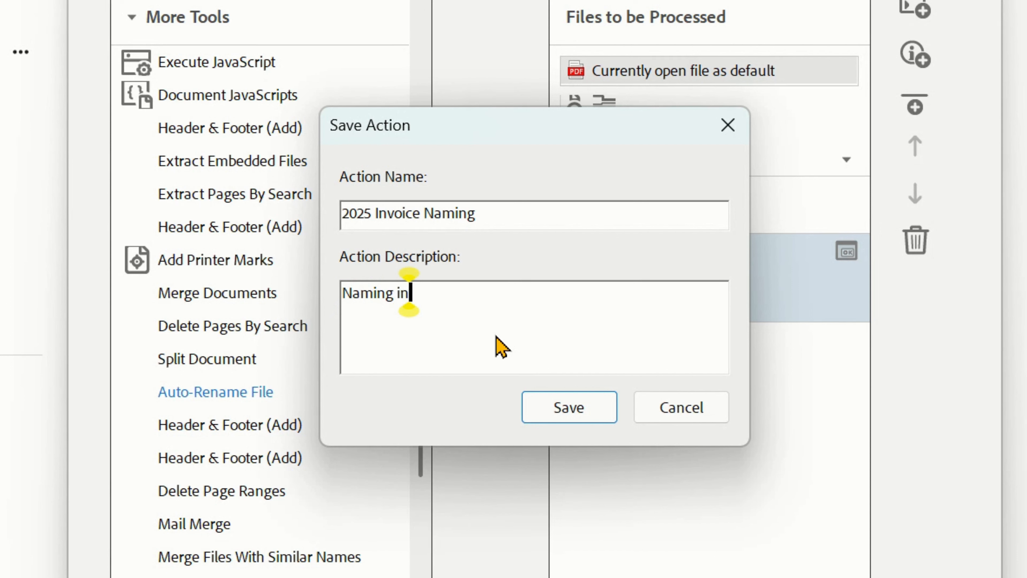
pyautogui.write('voices by client name')
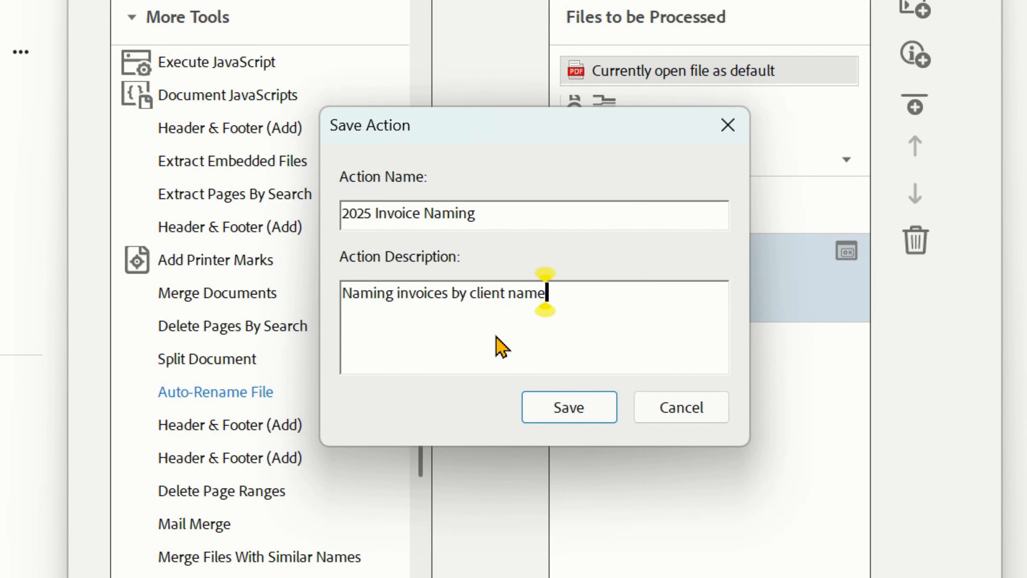
pyautogui.click(559, 419)
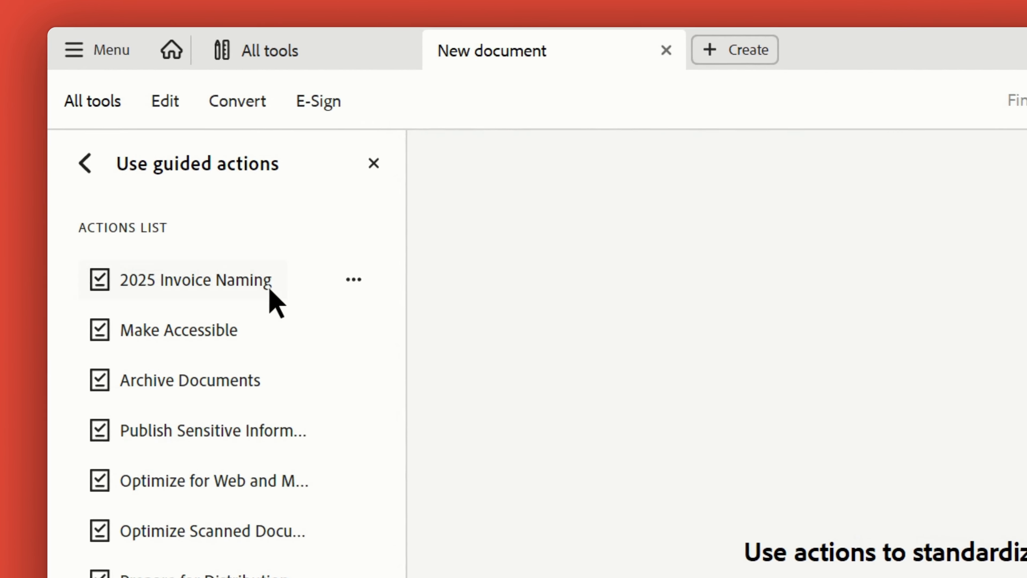
pyautogui.moveTo(281, 294)
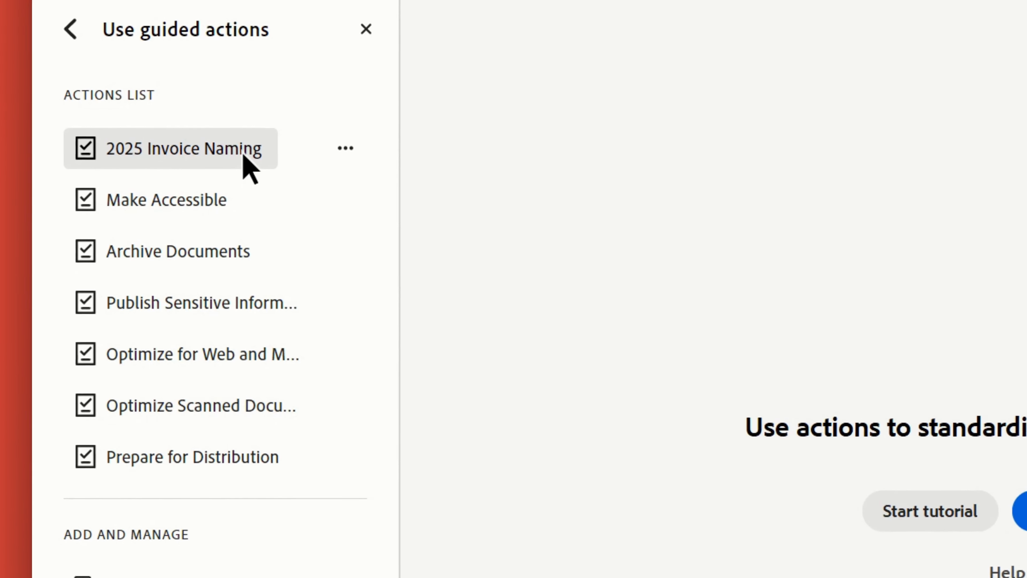
pyautogui.moveTo(204, 164)
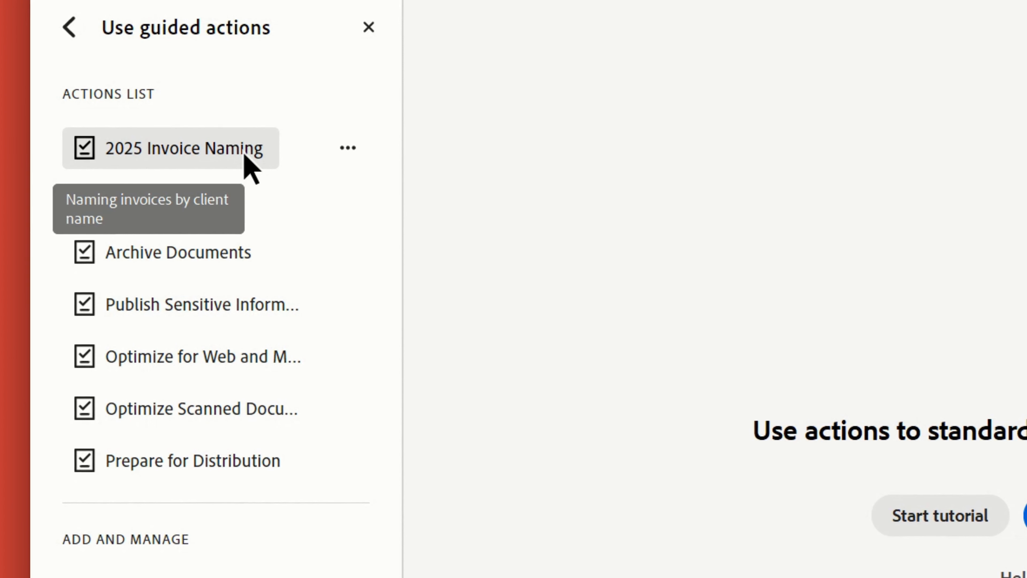
# - Open the 2025 Invoice Naming action and add all the client invoice PDFs in the Invoices folder as files to process
pyautogui.click(244, 155)
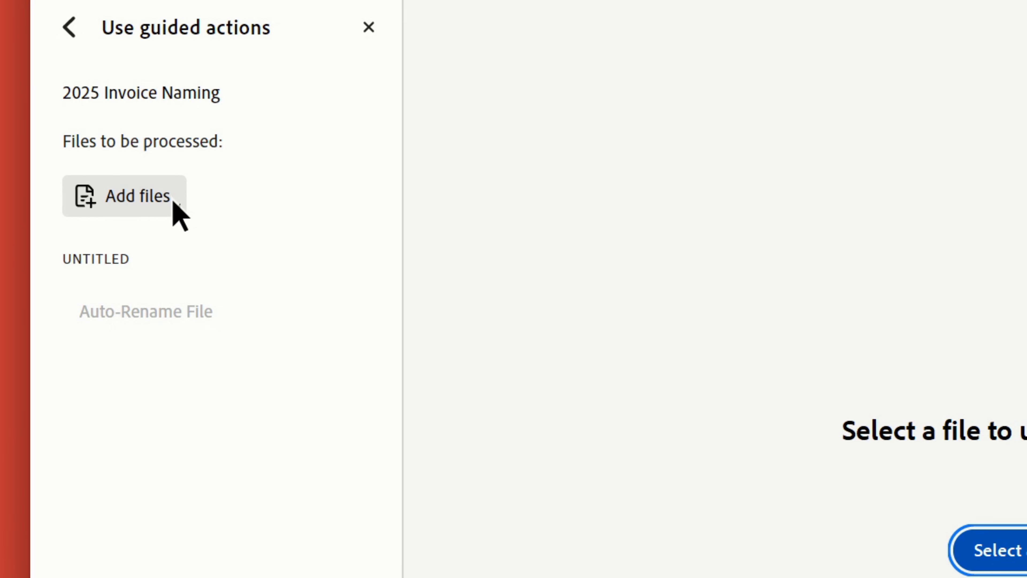
pyautogui.click(169, 197)
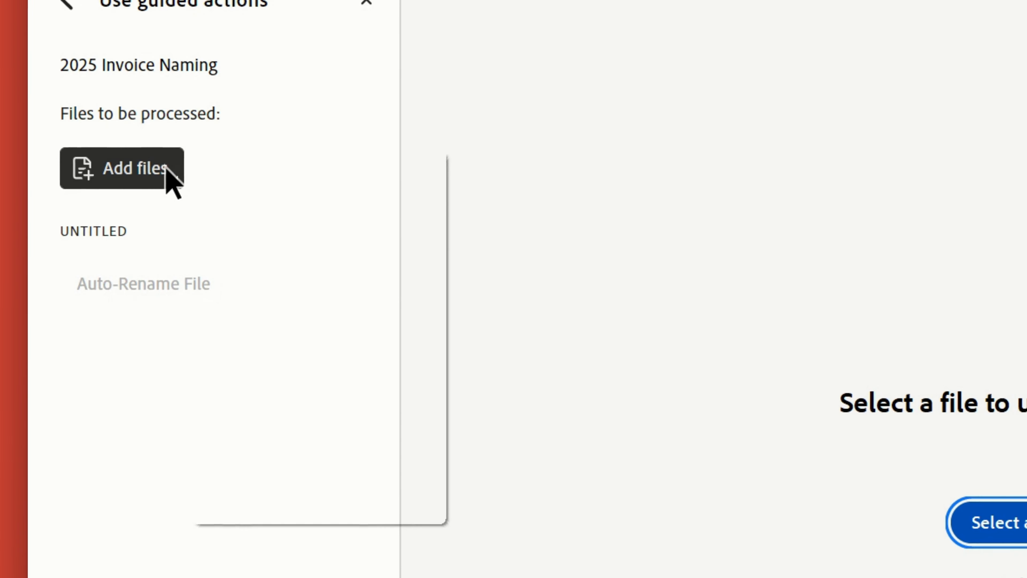
pyautogui.click(245, 142)
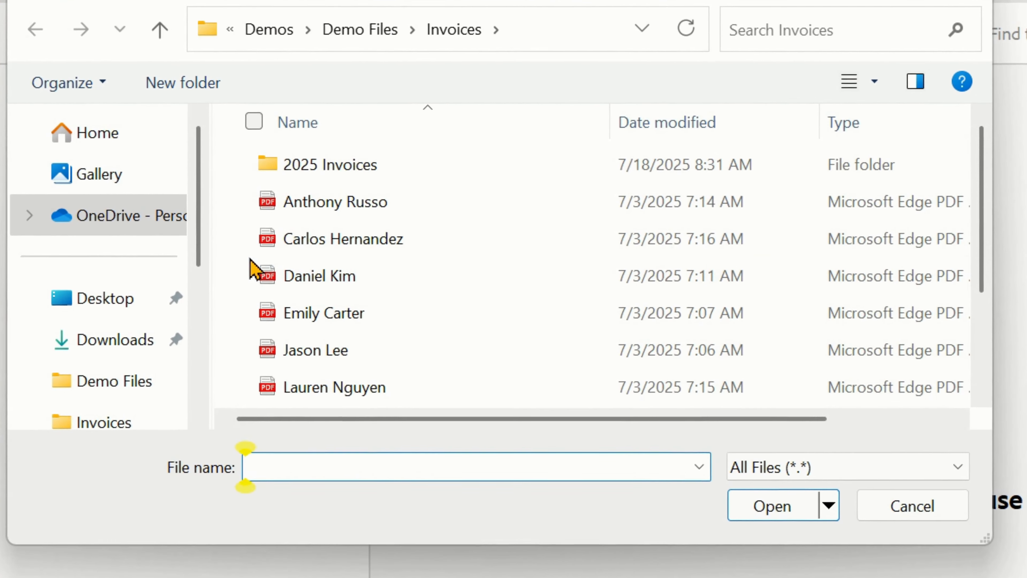
pyautogui.click(278, 171)
pyautogui.moveTo(987, 150); pyautogui.dragTo(998, 283)
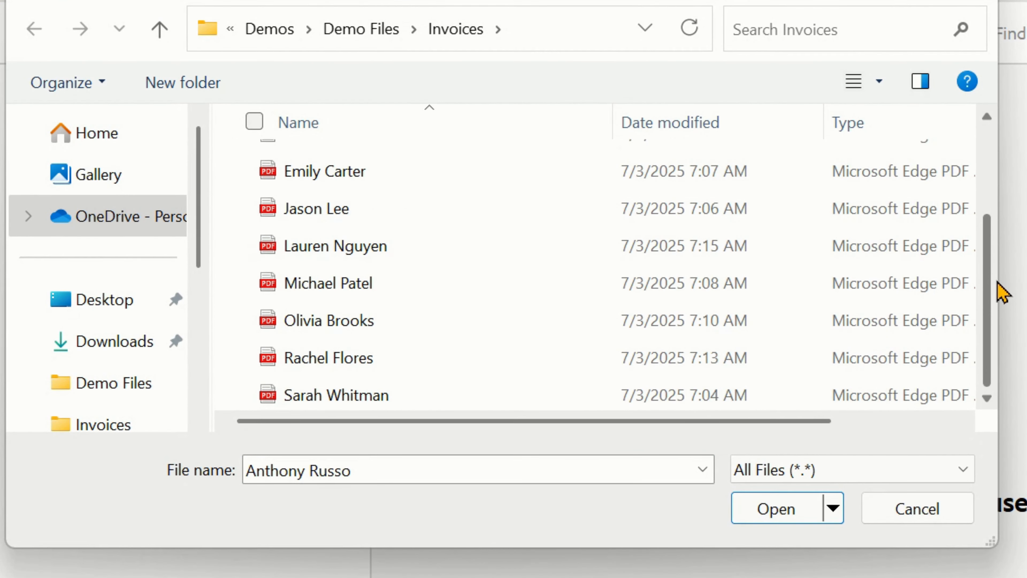
pyautogui.keyDown('shift'); pyautogui.click(585, 398); pyautogui.keyUp('shift')
pyautogui.click(760, 510)
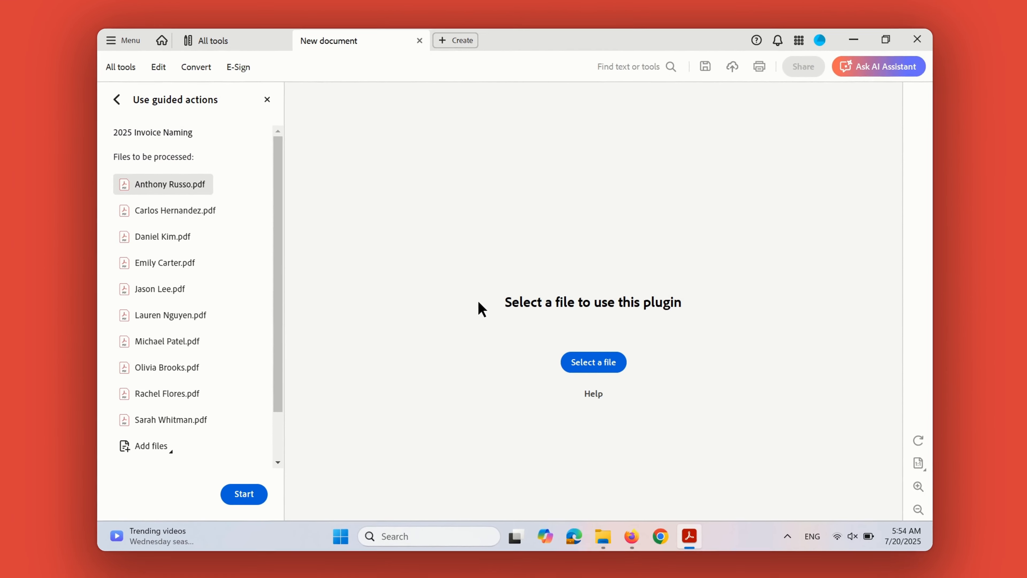
# - Run the action on the added PDFs through to completion, and switch to the 2025 Invoices folder in File Explorer
pyautogui.click(243, 488)
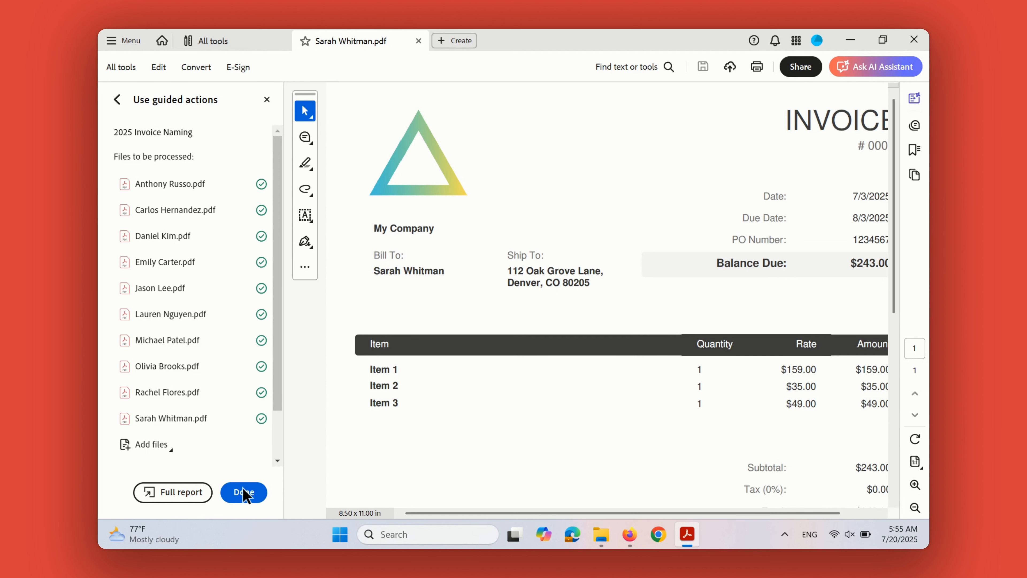
pyautogui.click(245, 493)
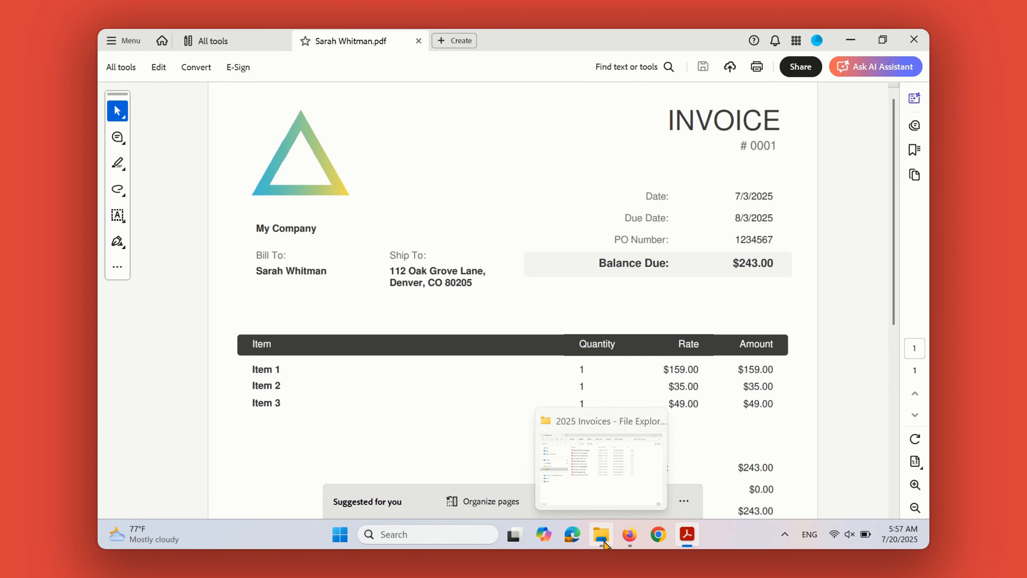
pyautogui.click(602, 538)
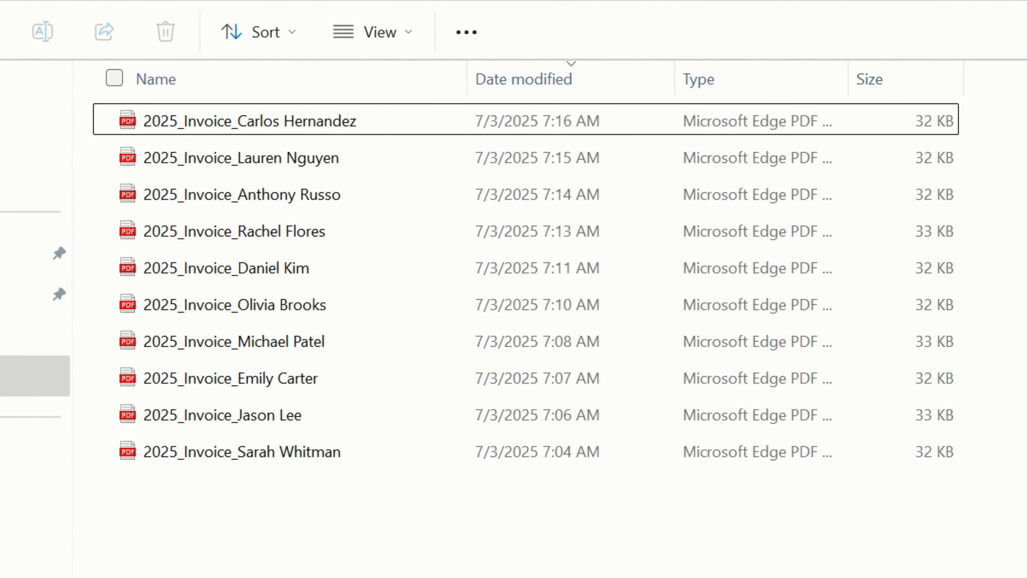